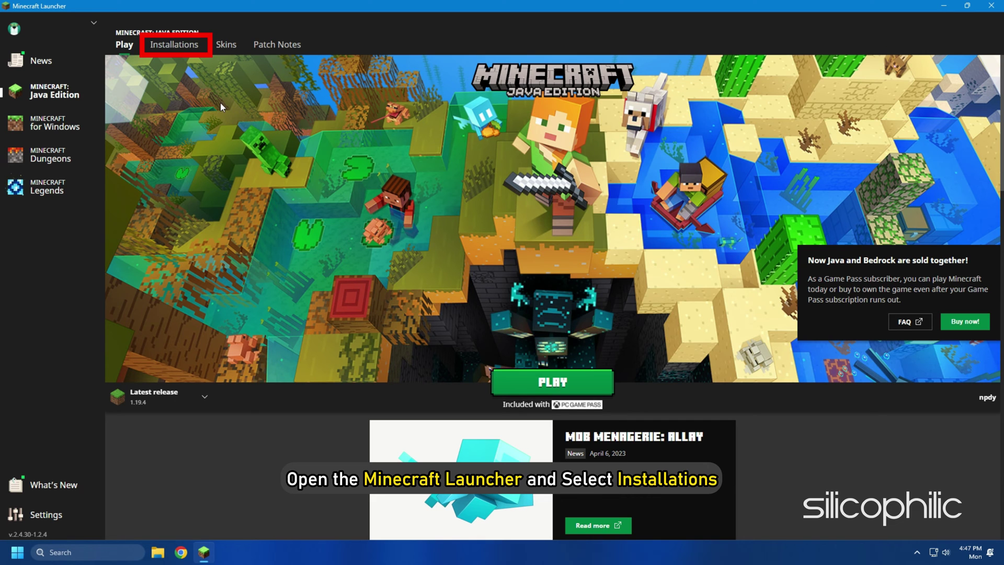
- Change the Latest release installation's JVM argument from -Xmx2G to -Xmx4G and save it
click(180, 46)
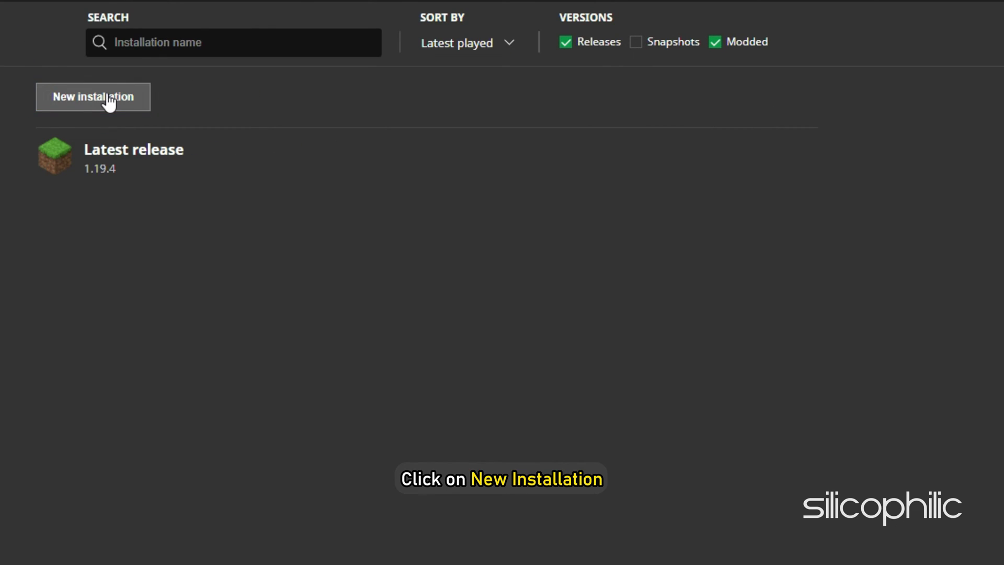
click(802, 157)
click(785, 195)
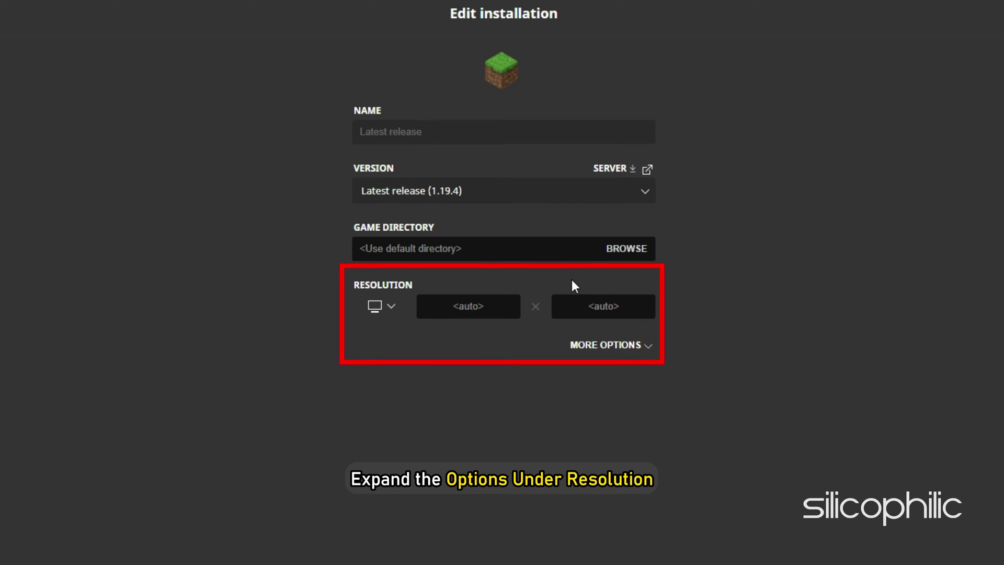
click(647, 346)
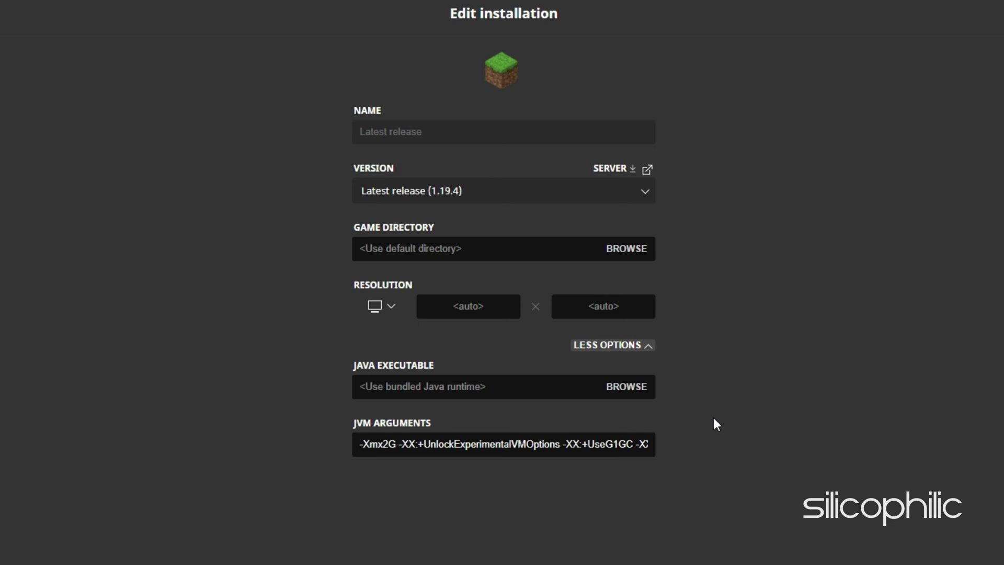
double_click(379, 444)
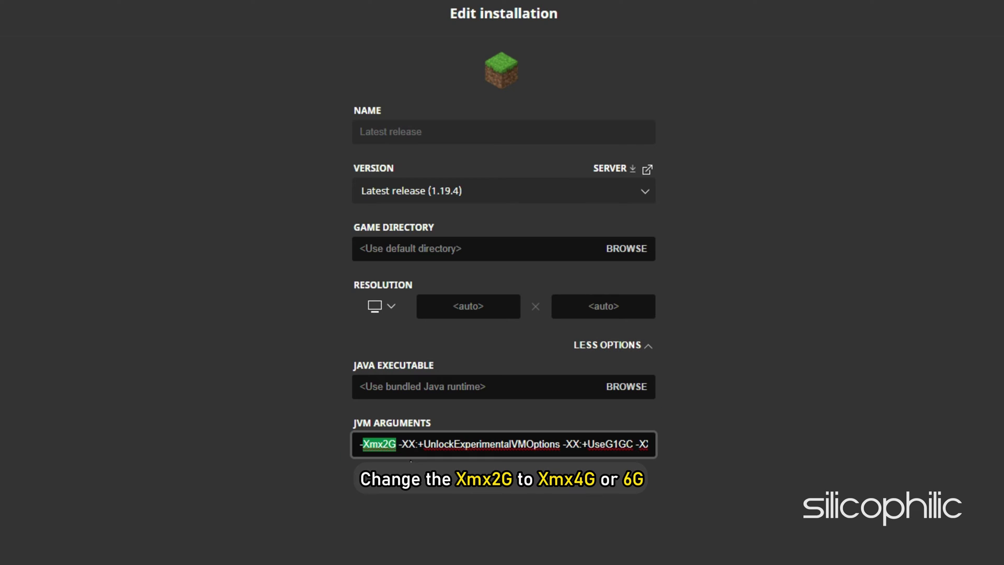
click(388, 444)
key(BackSpace)
text(4)
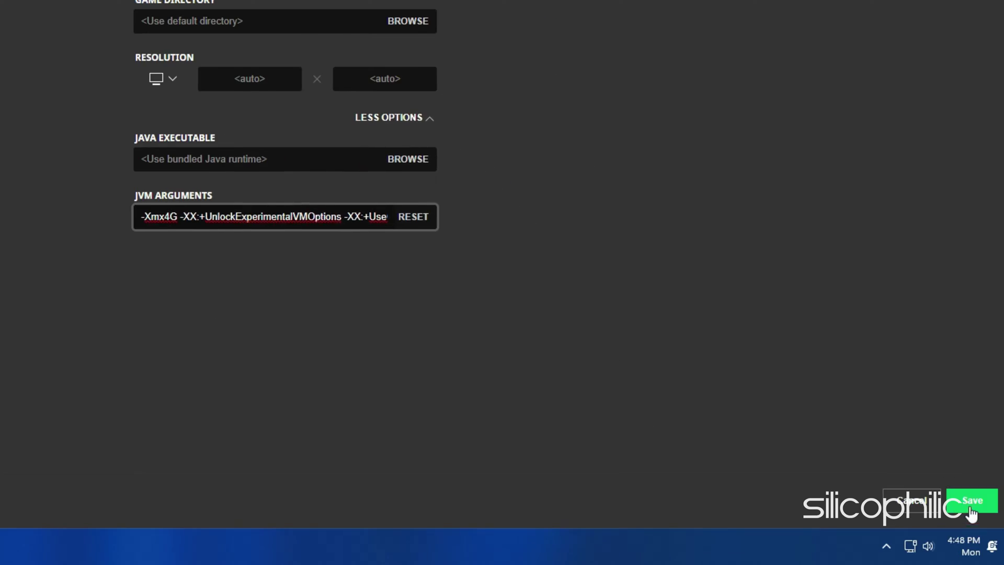
click(970, 505)
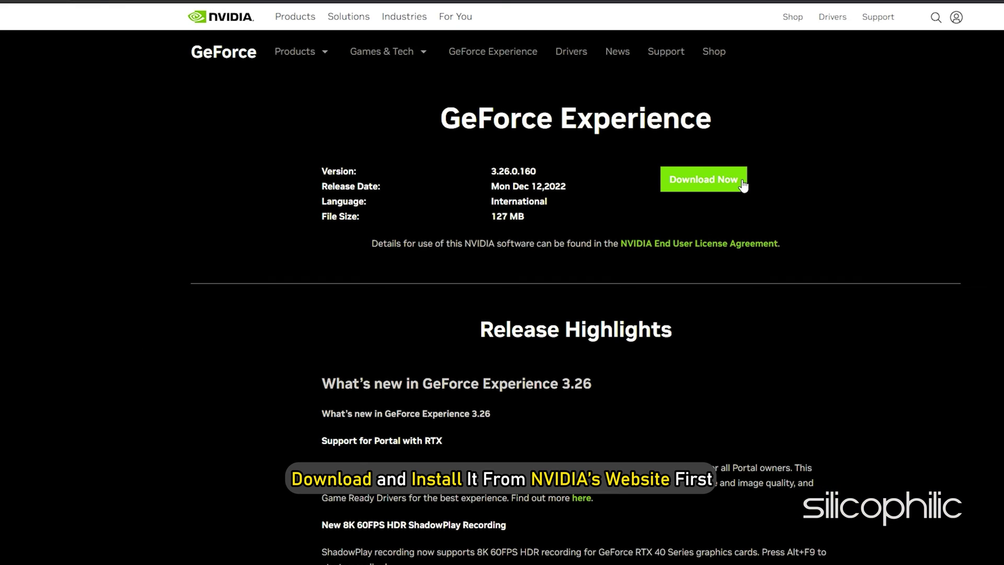
- Download the GeForce Experience 3.26.0.160 installer from NVIDIA's page
click(742, 183)
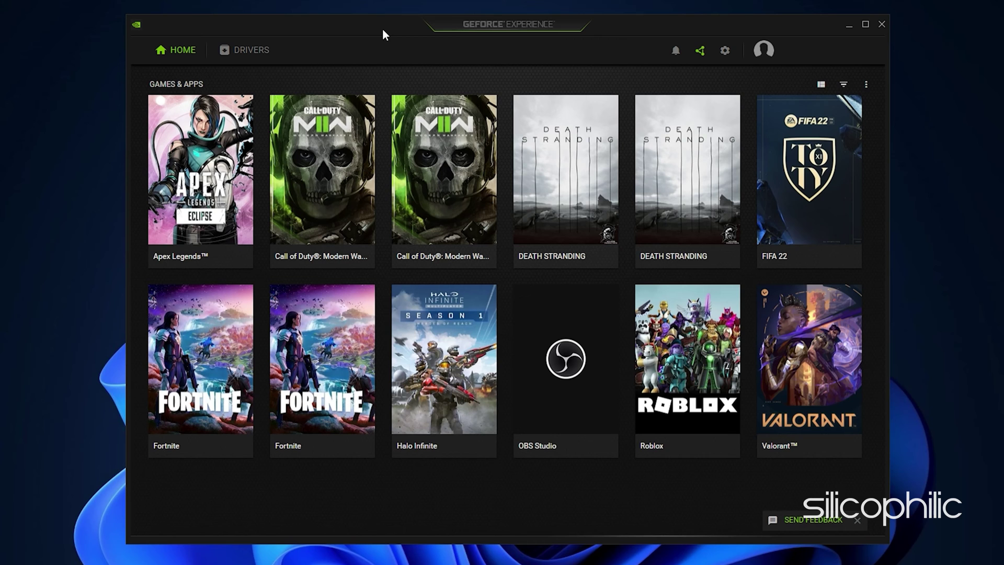
- Check the Drivers page for updates, confirming Game Ready Driver 528.02 is current
click(267, 55)
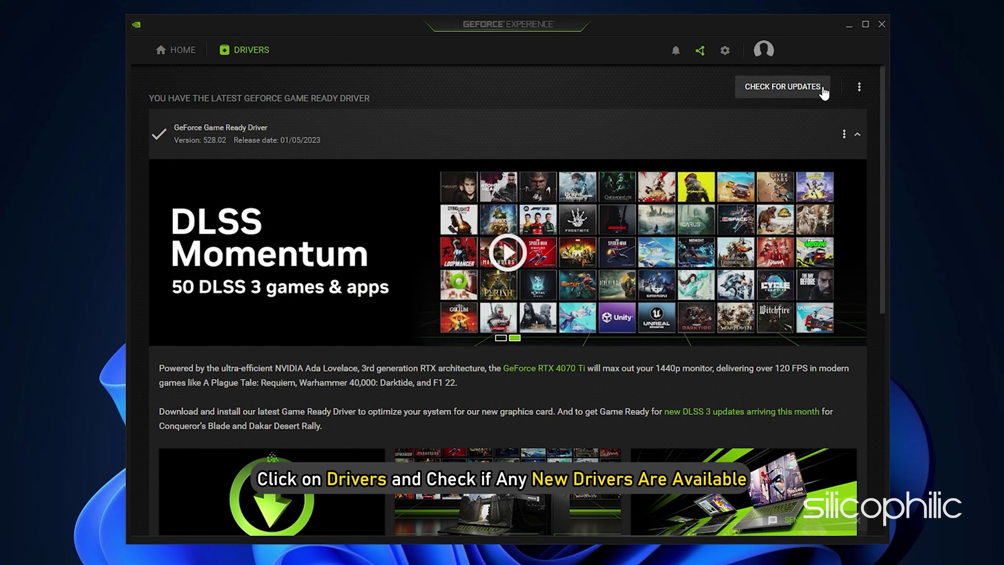
click(824, 93)
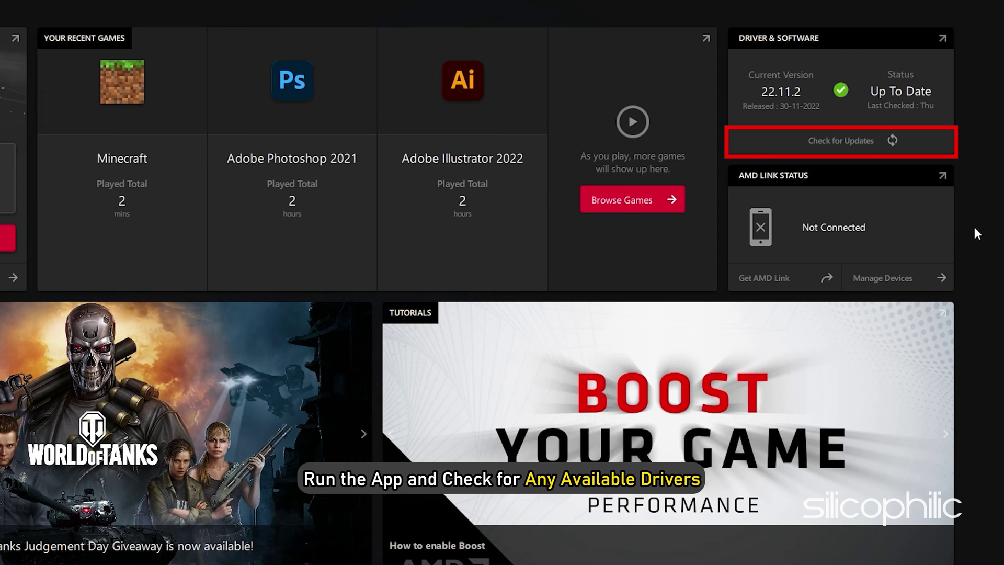
- Check AMD Radeon Software for driver updates, confirming 22.11.2 is current
click(779, 142)
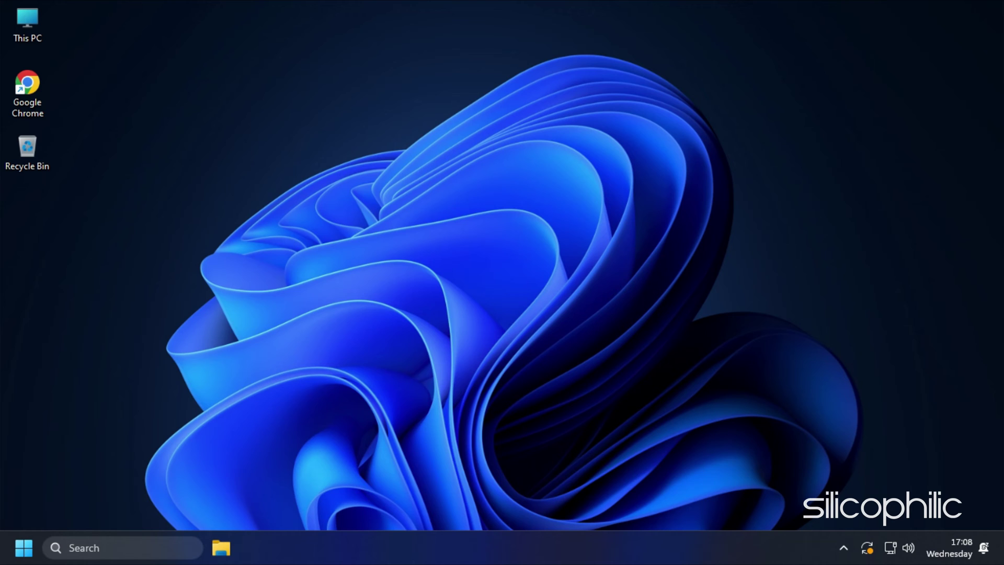
- Search 'check for updates' and run a Windows Update check
click(140, 556)
text(check for updates)
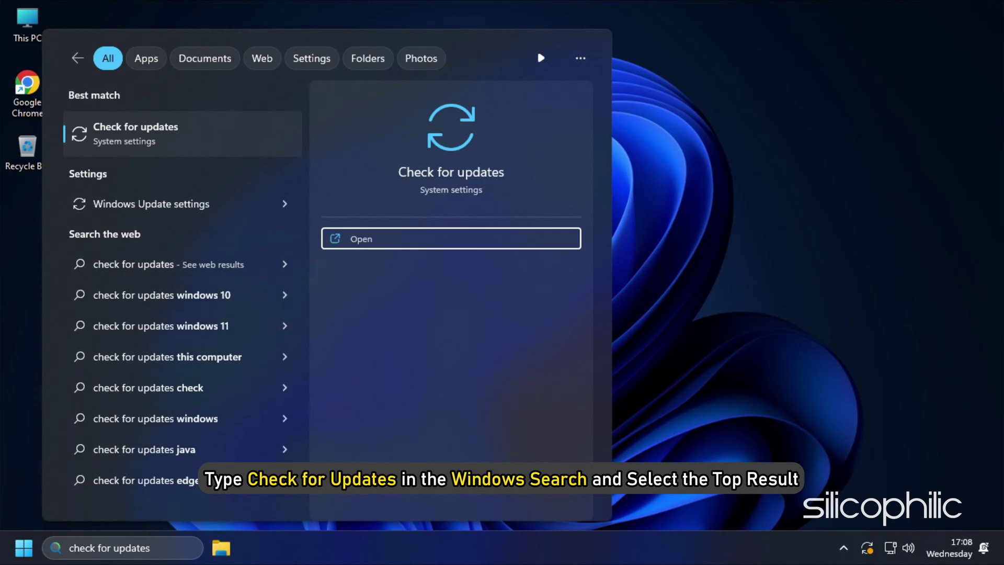
key(Return)
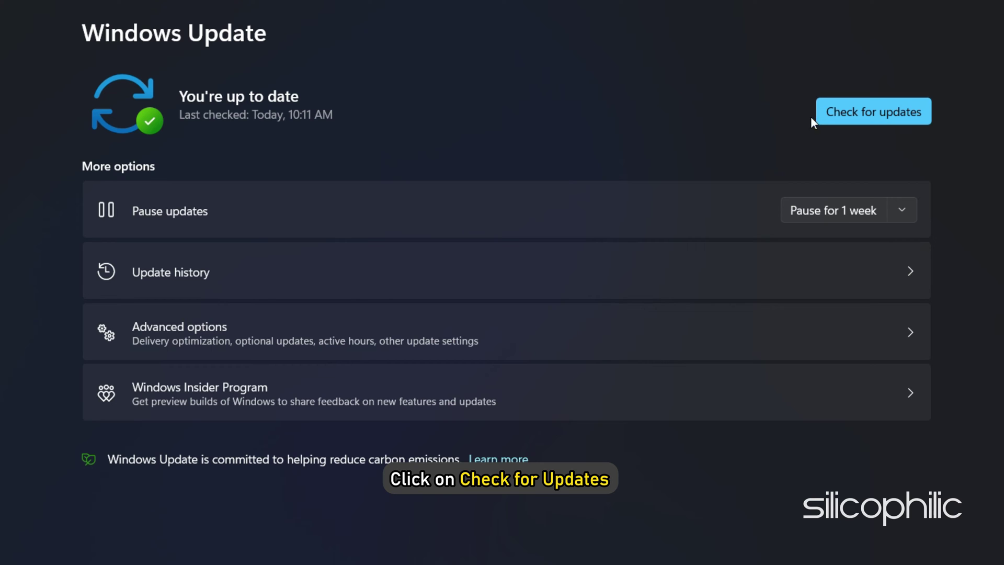
click(826, 117)
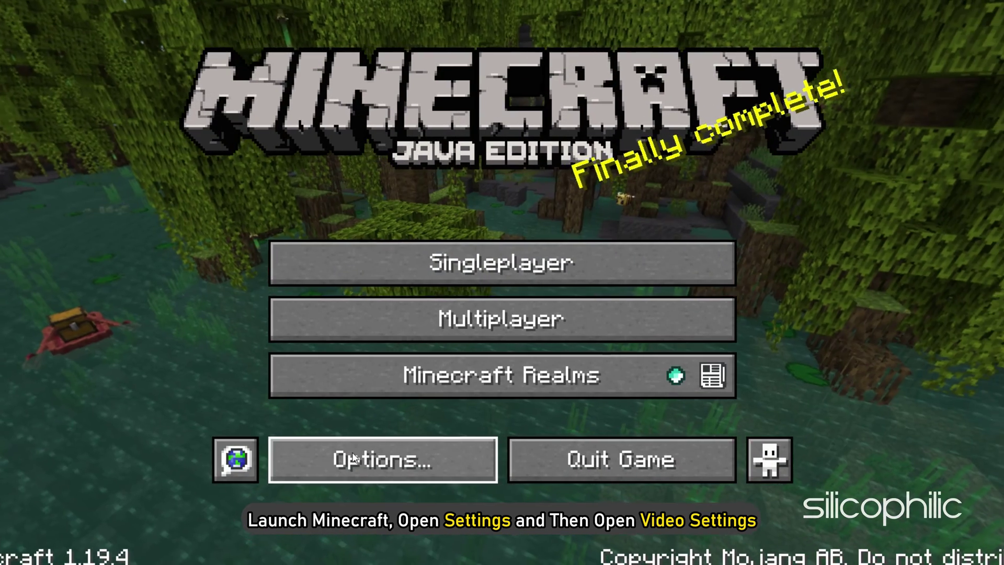
- In Video Settings, set Render Distance 6, Simulation Distance 8 chunks, and Entity Shadows OFF
click(352, 456)
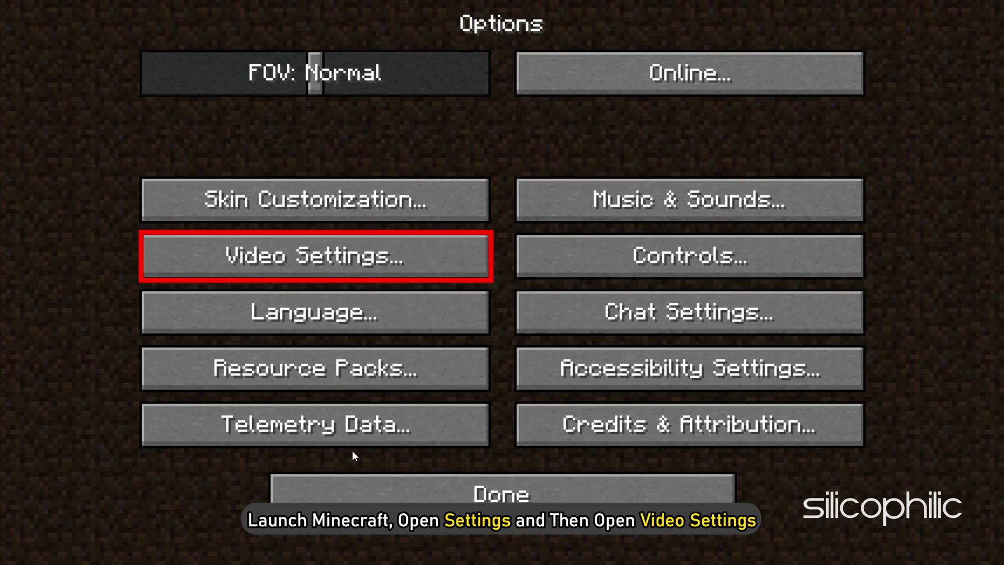
click(393, 250)
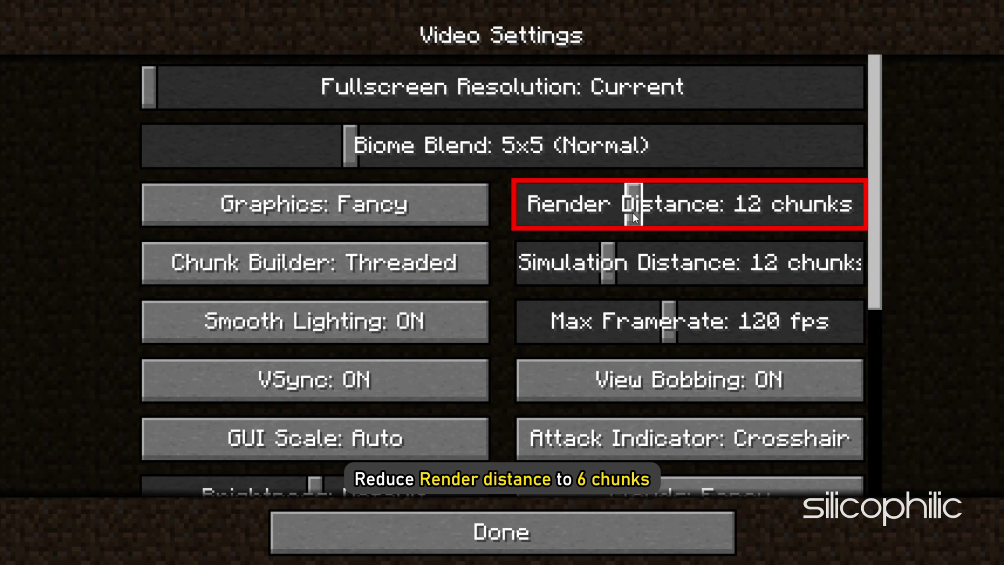
drag(633, 212, 579, 222)
drag(606, 264, 550, 282)
scroll(680, 308, down, 10)
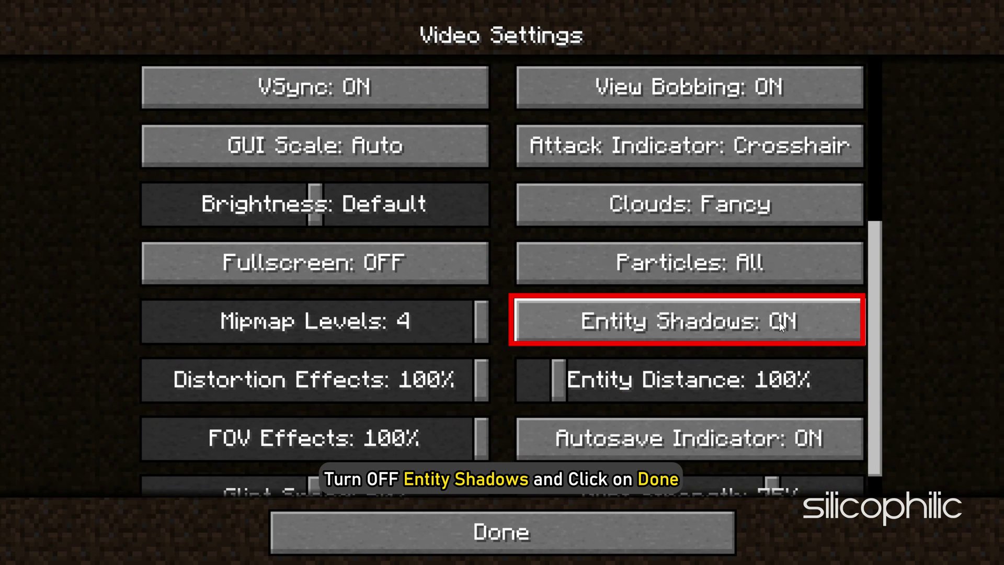
click(780, 321)
scroll(780, 322, down, 1)
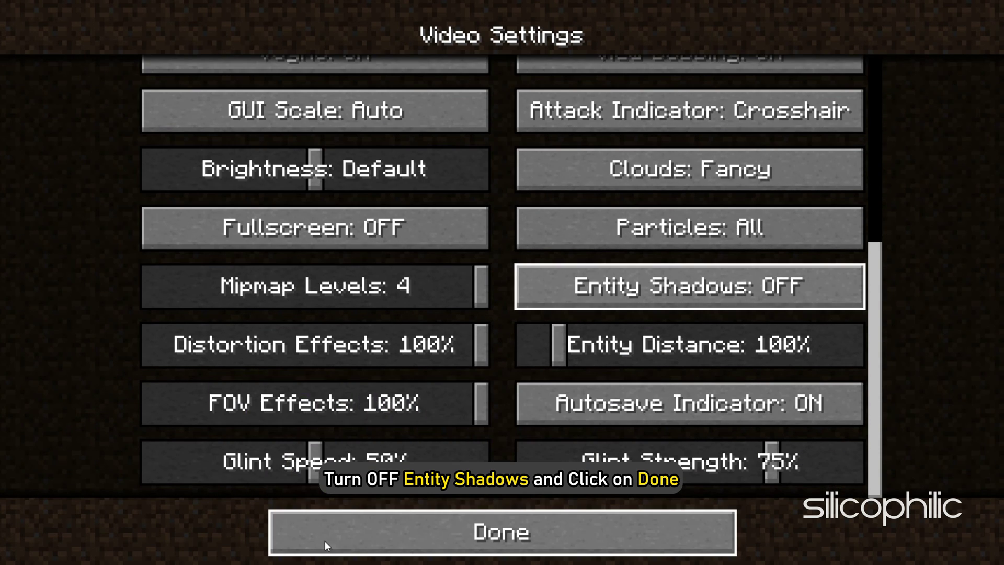
click(325, 540)
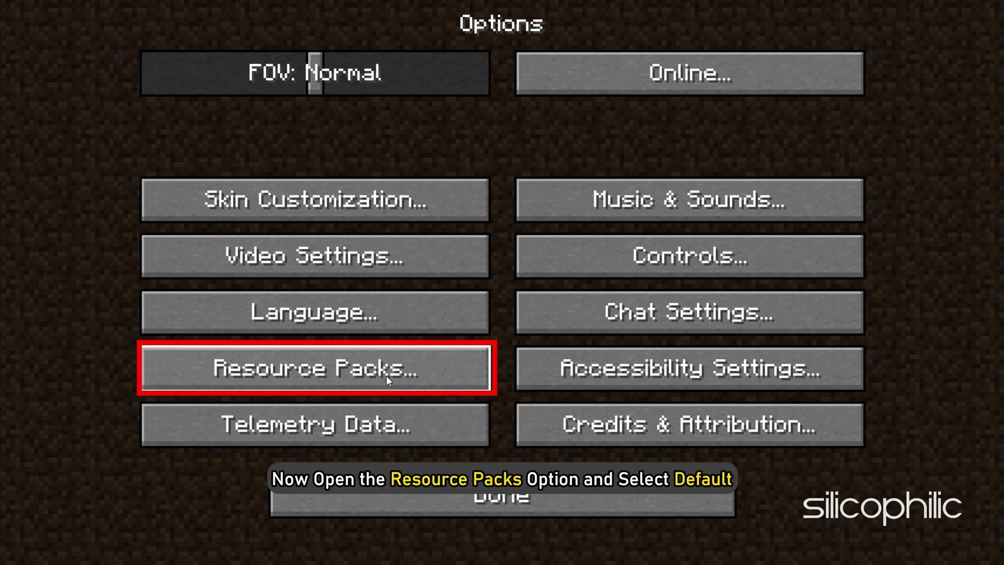
- Remove the High Contrast resource pack, leaving only Default, and resume playing
click(419, 374)
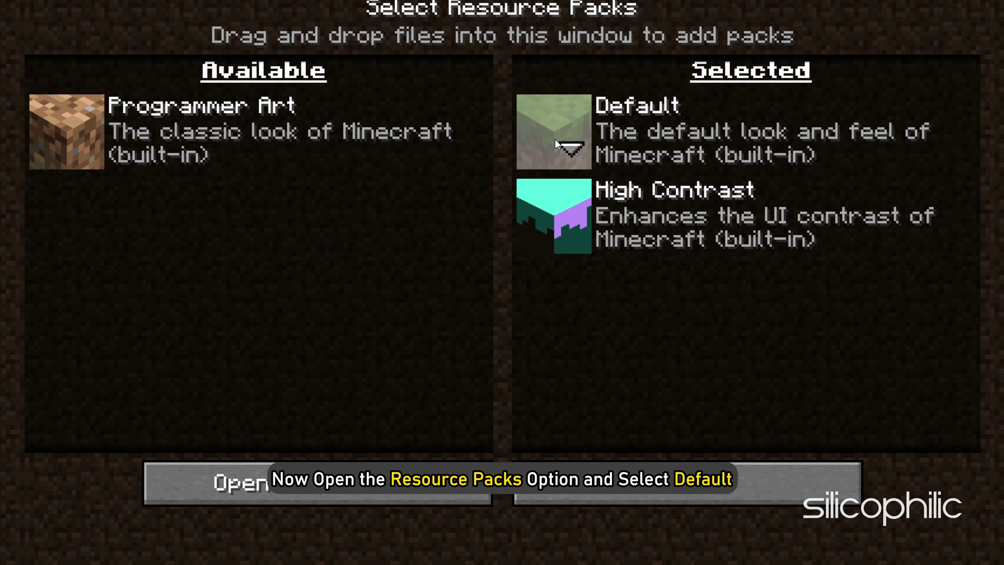
click(554, 216)
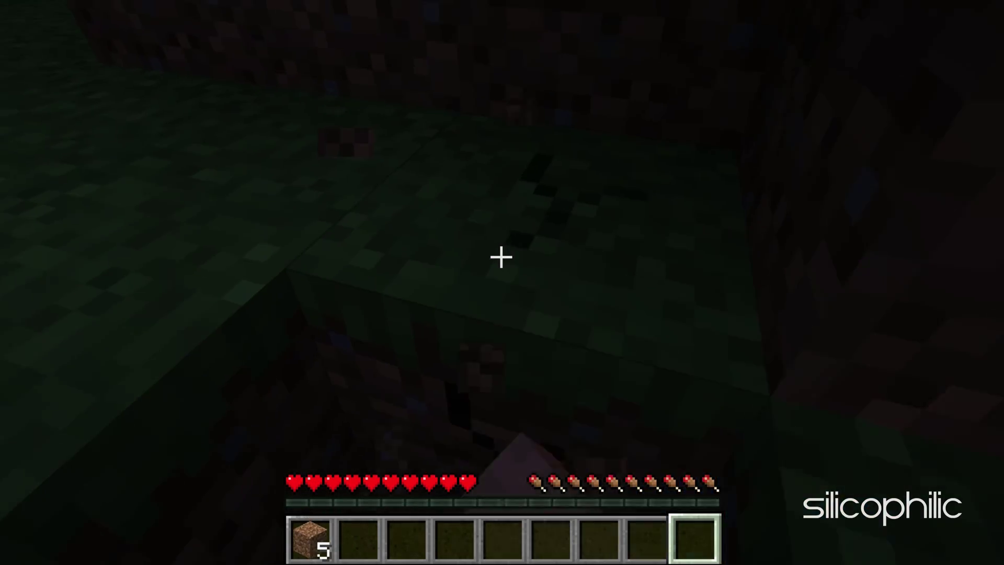
key(1)
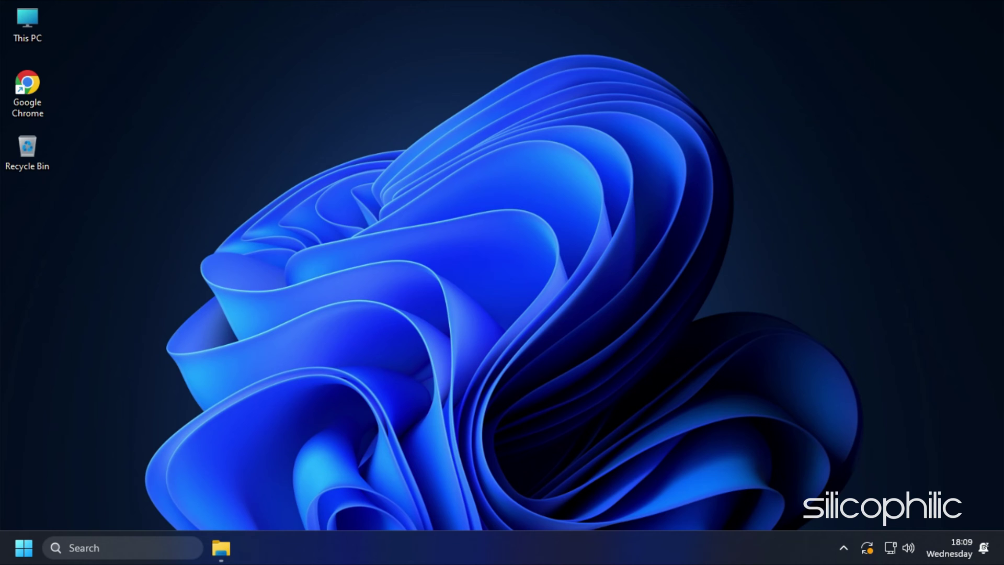
- Open the Windows Temp folder via Run 'temp' and delete all its items
key(super+r)
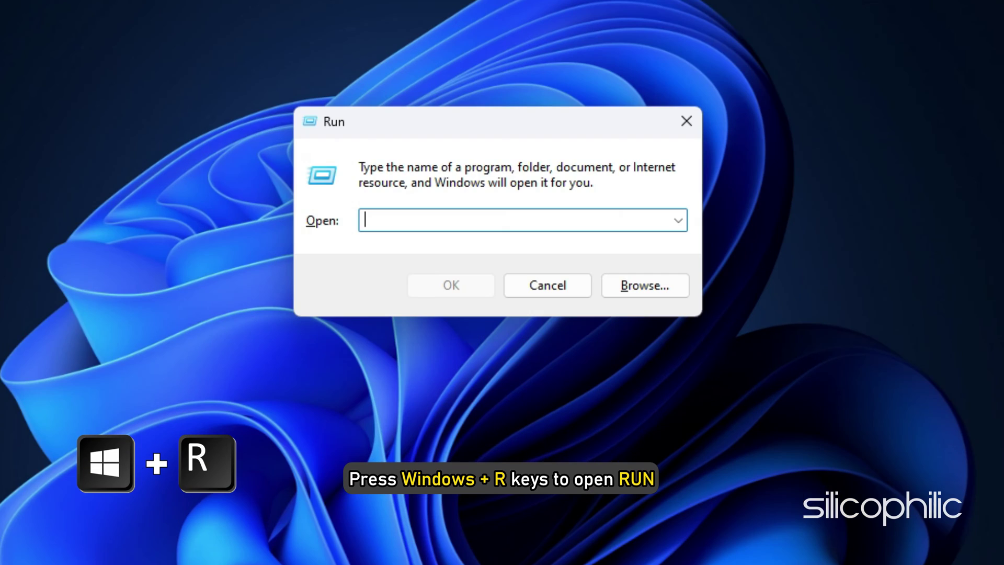
text(temp)
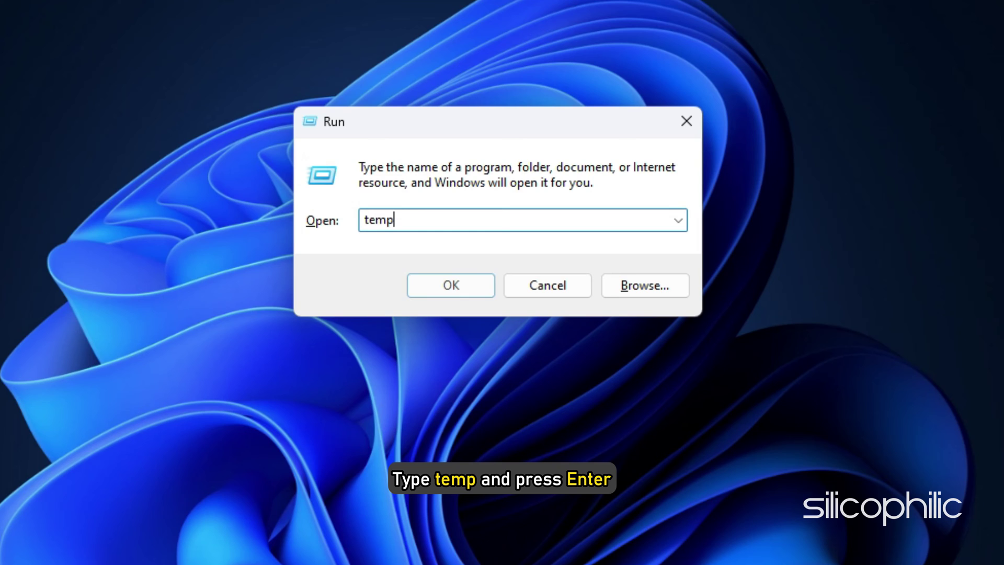
key(Return)
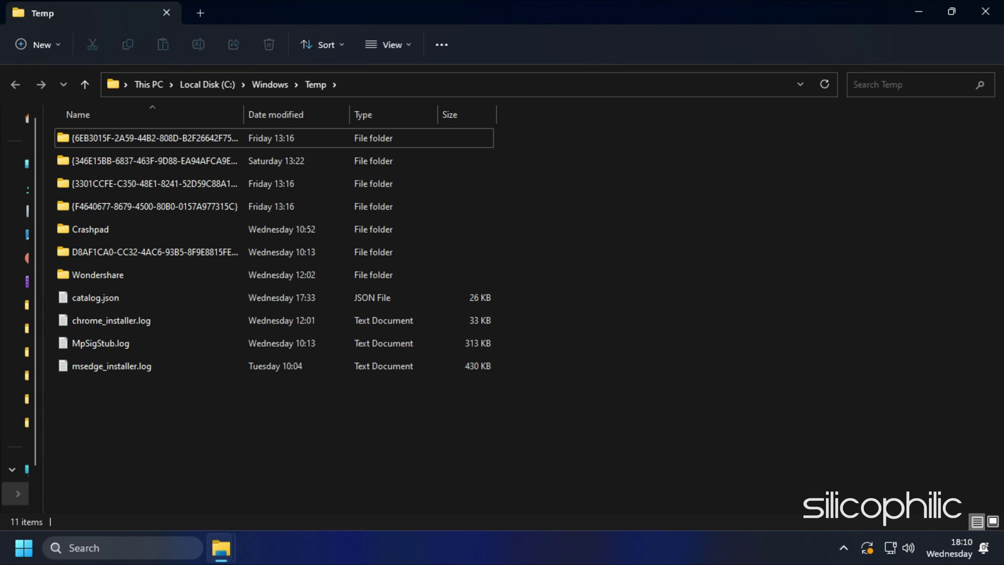
key(ctrl+a)
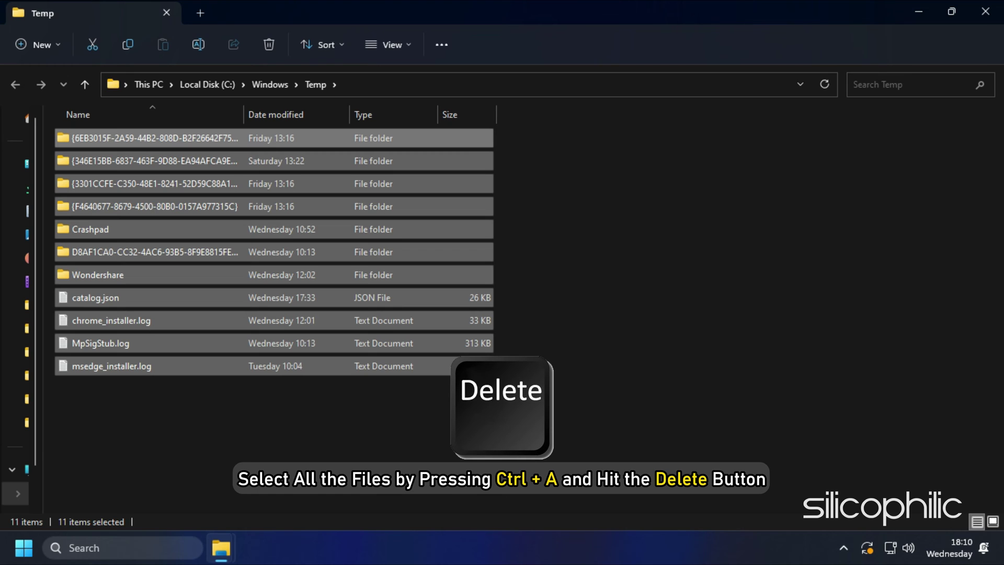
key(Delete)
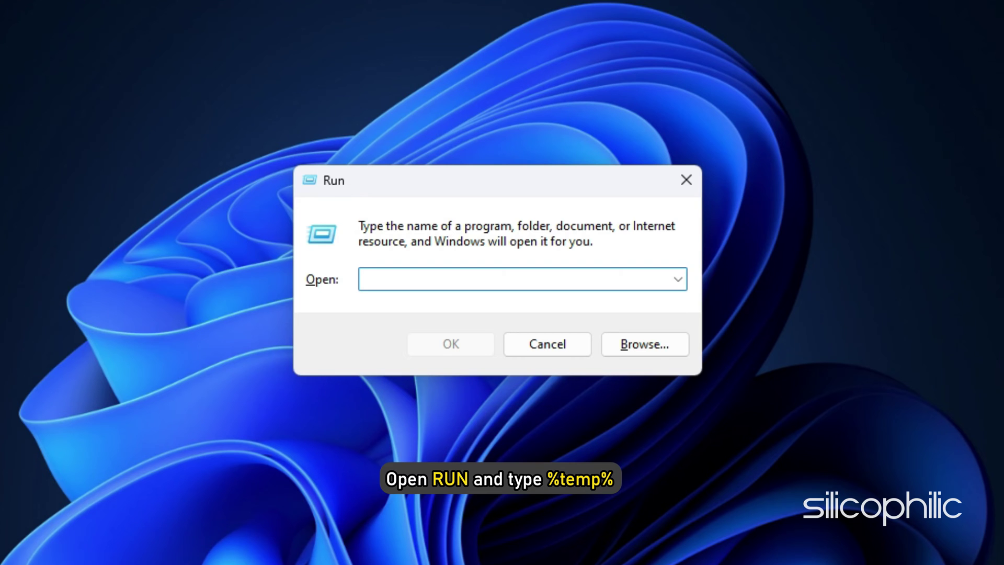
- Open %temp% and delete everything in it, skipping items still in use
text(%temp%)
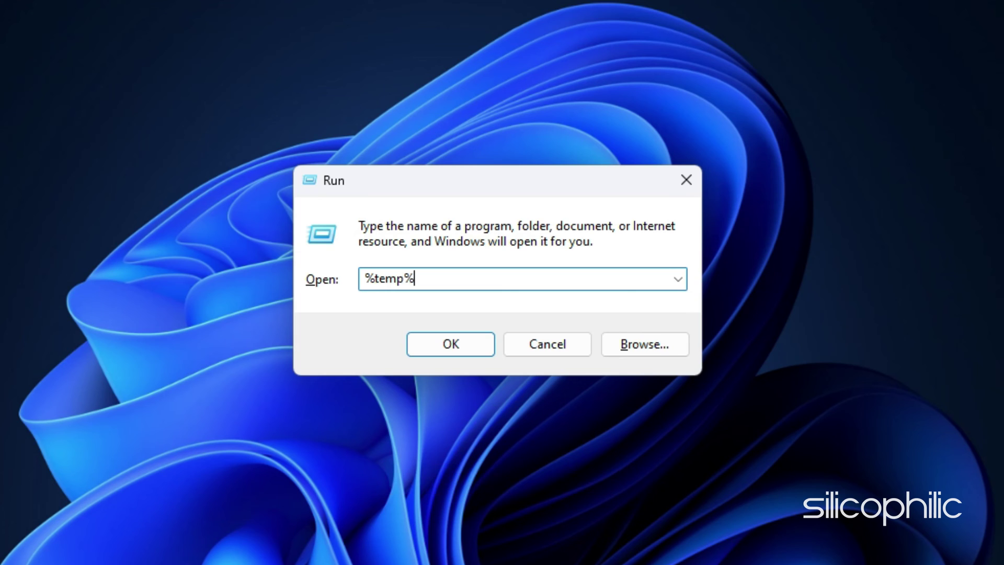
key(Return)
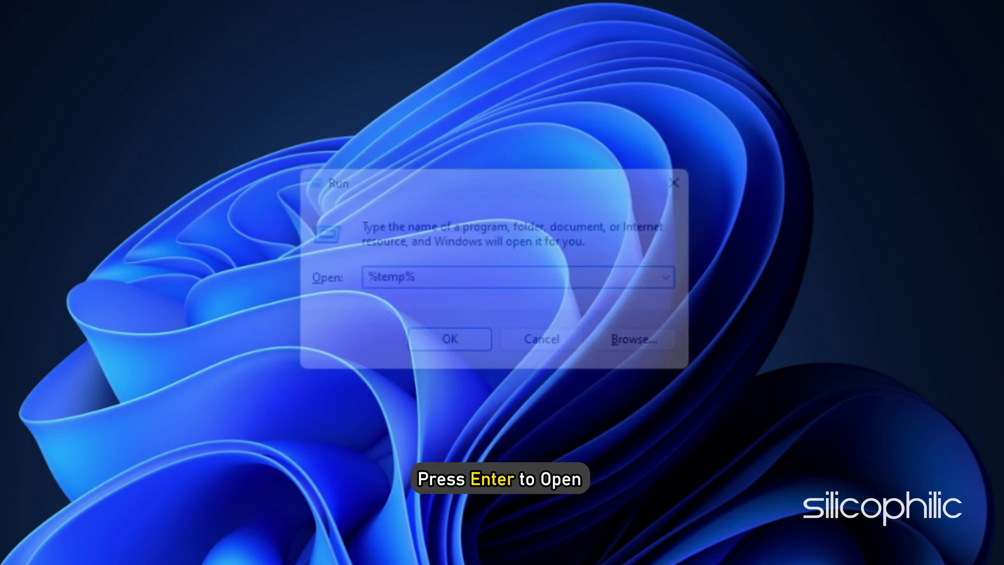
key(ctrl+a)
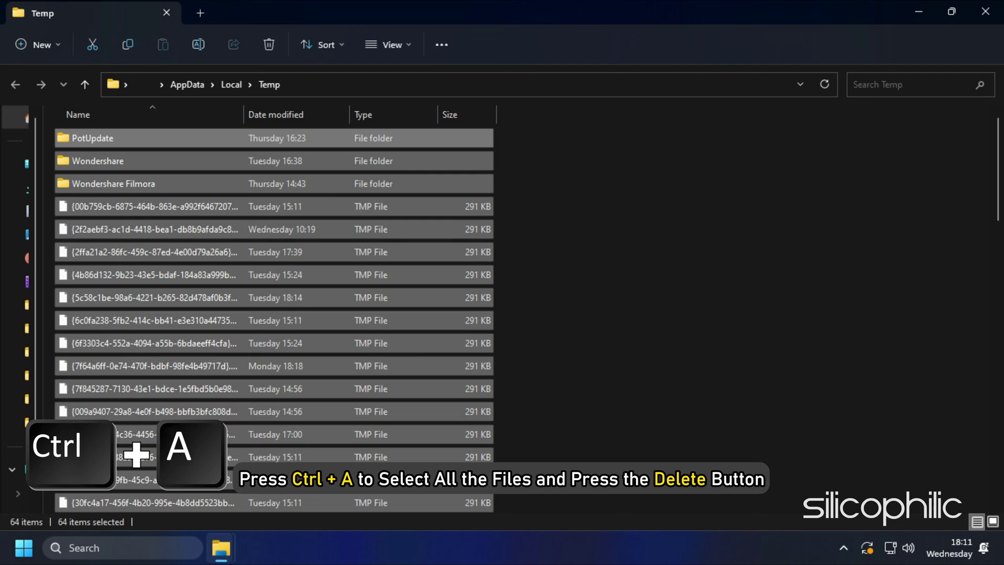
key(Delete)
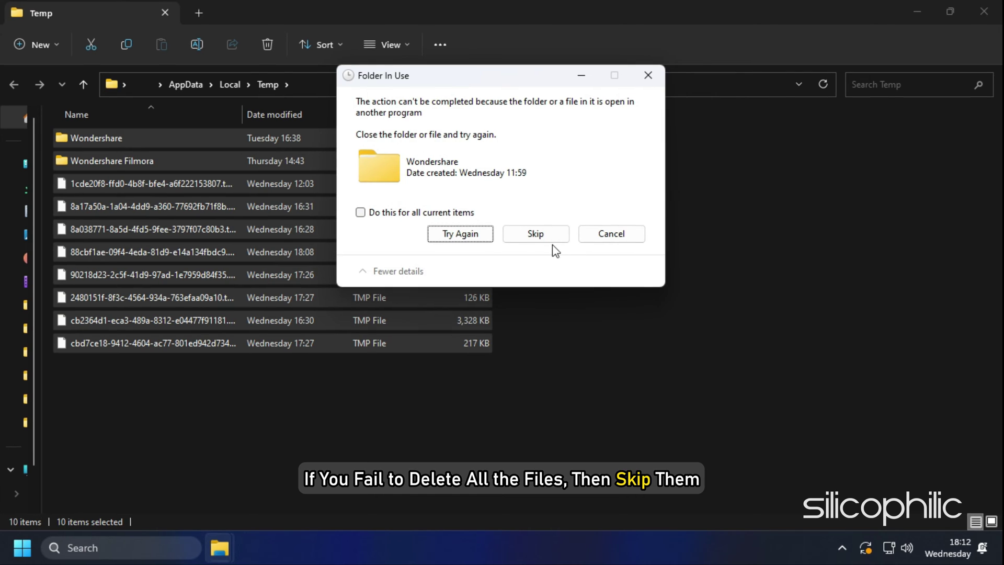
click(548, 242)
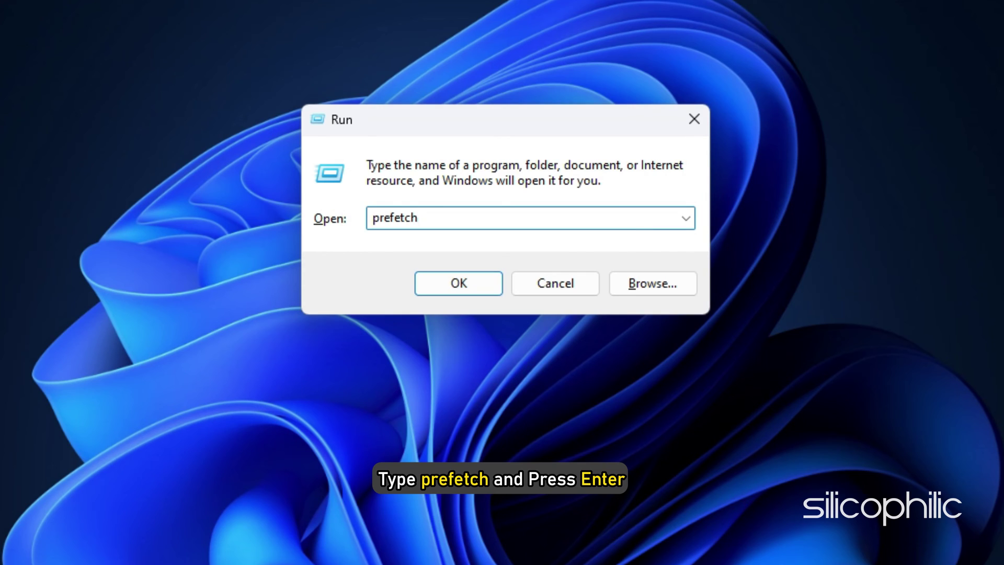
- Run 'prefetch' to open the C:\Windows\Prefetch folder
key(Return)
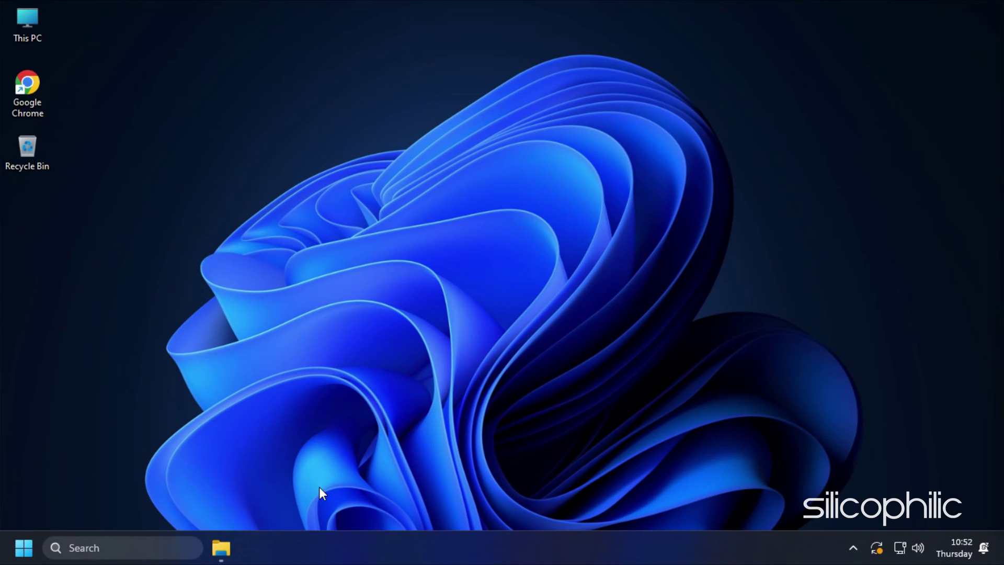
- Remove Java 8 Update 371 through Control Panel's installed programs list, approving the uninstaller's prompt
click(111, 545)
text(control Panel)
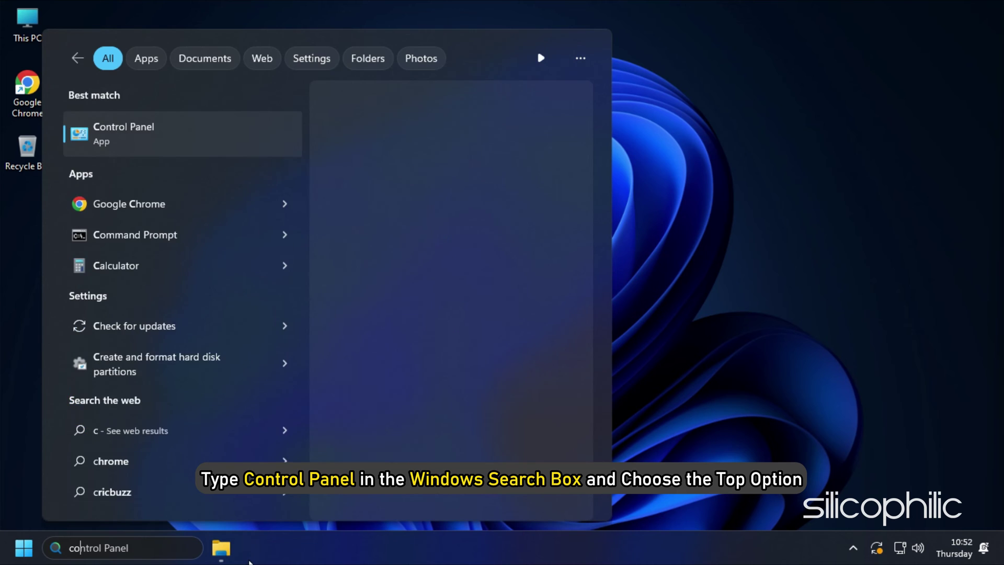
text(nt)
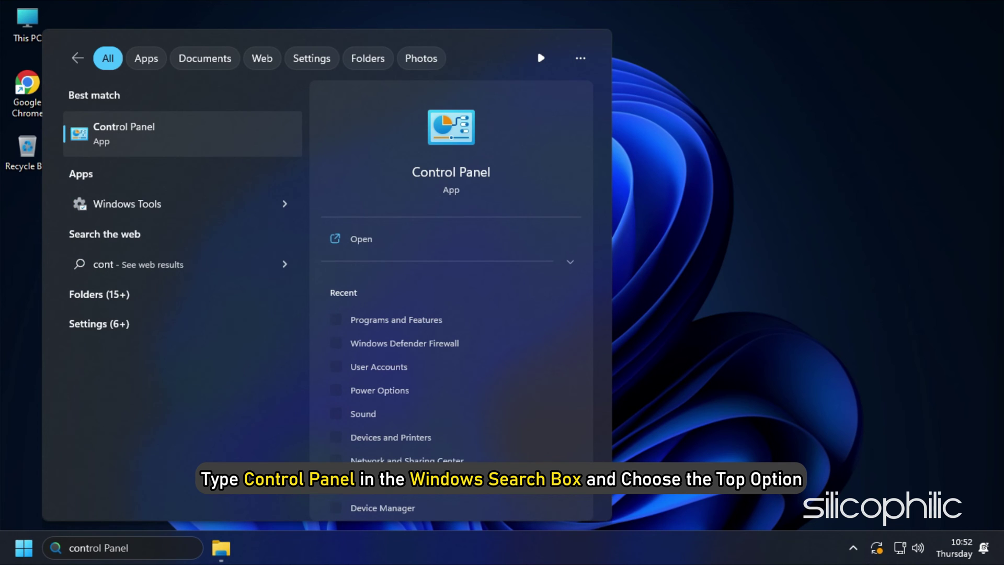
click(152, 125)
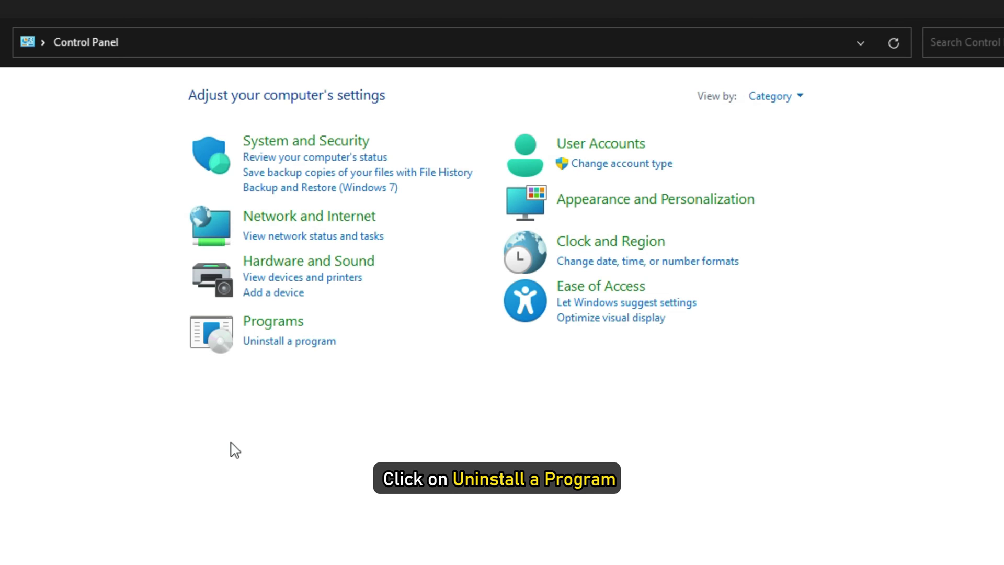
click(289, 344)
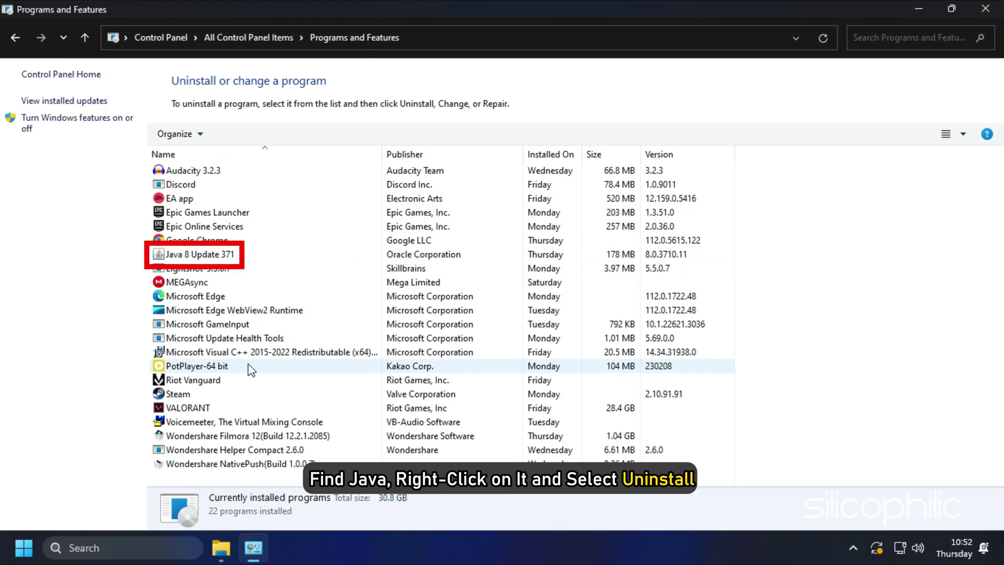
click(264, 254)
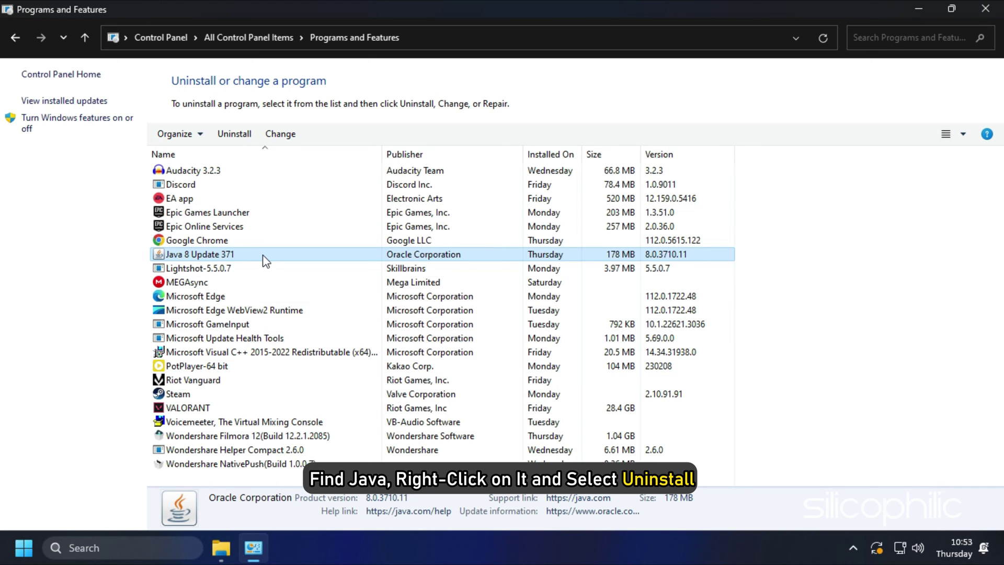
right_click(265, 260)
click(281, 265)
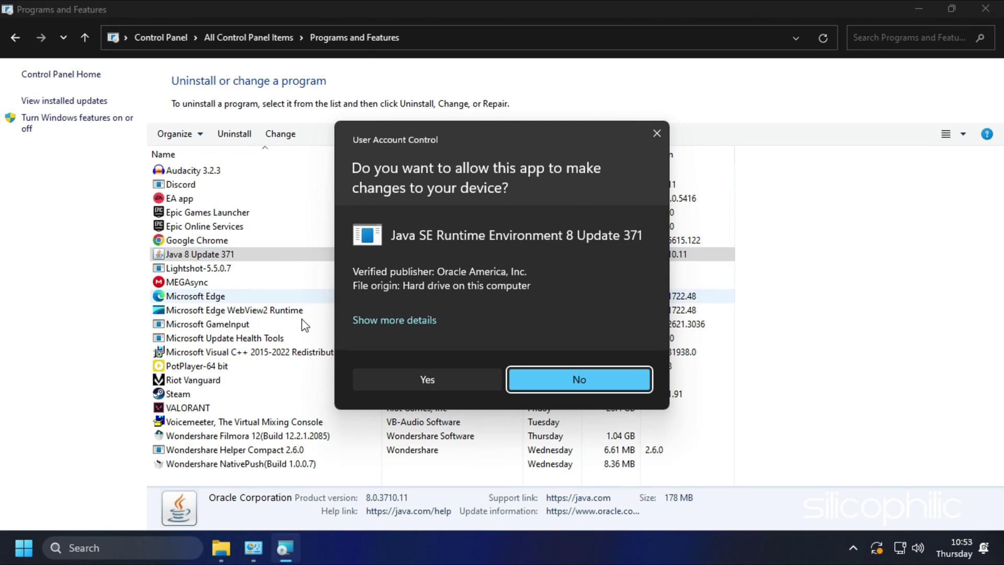
click(399, 379)
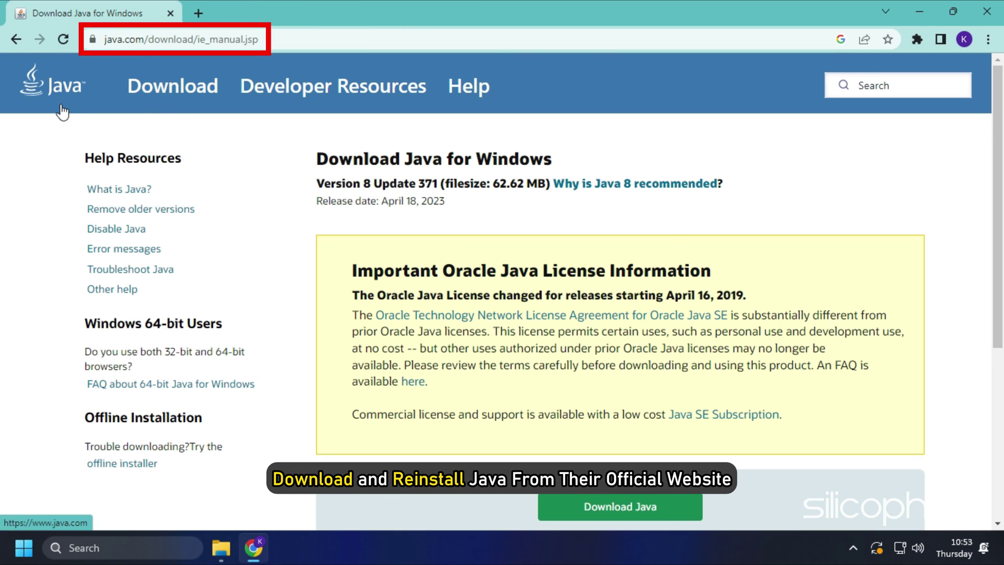
- Download the Java installer from java.com, run it, and close it once installation finishes
scroll(523, 225, down, 3)
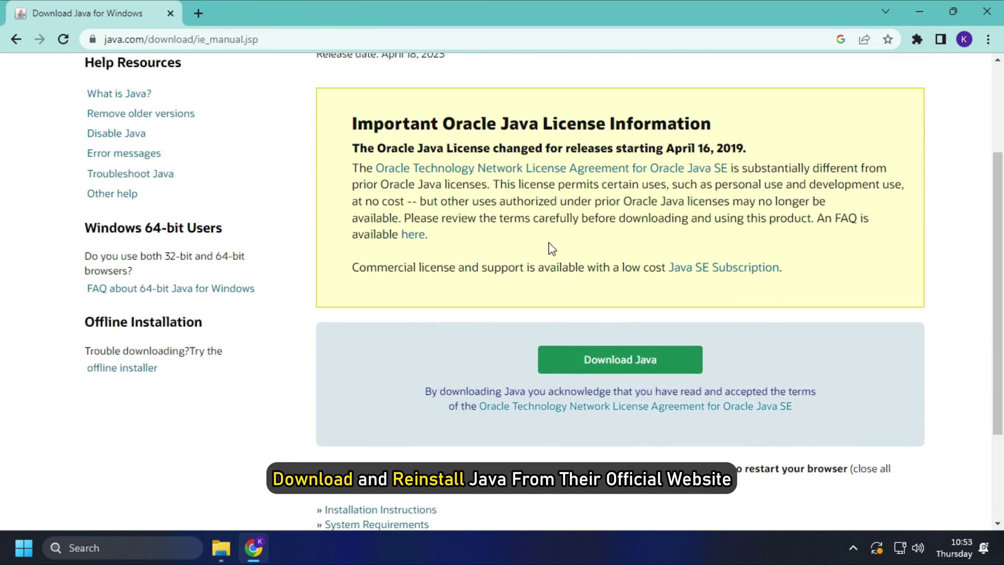
click(586, 362)
click(426, 329)
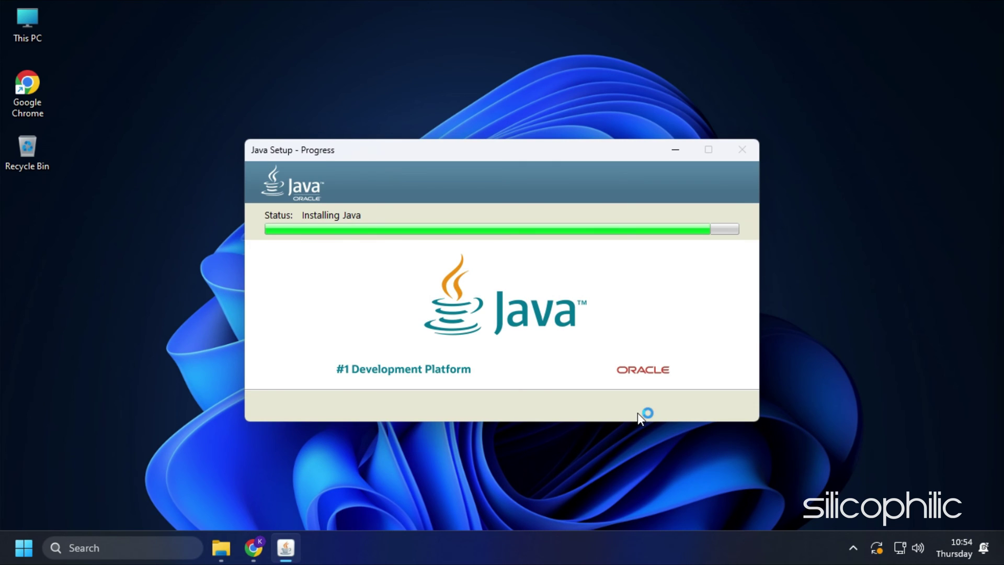
click(698, 408)
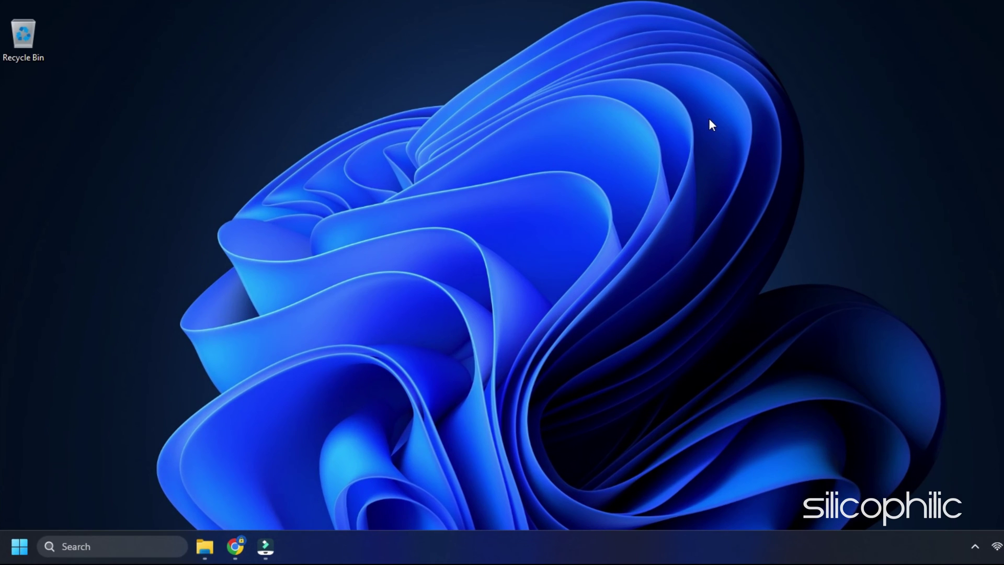
- Uninstall Minecraft Launcher from Settings > Apps > Installed apps and confirm the removal
click(24, 536)
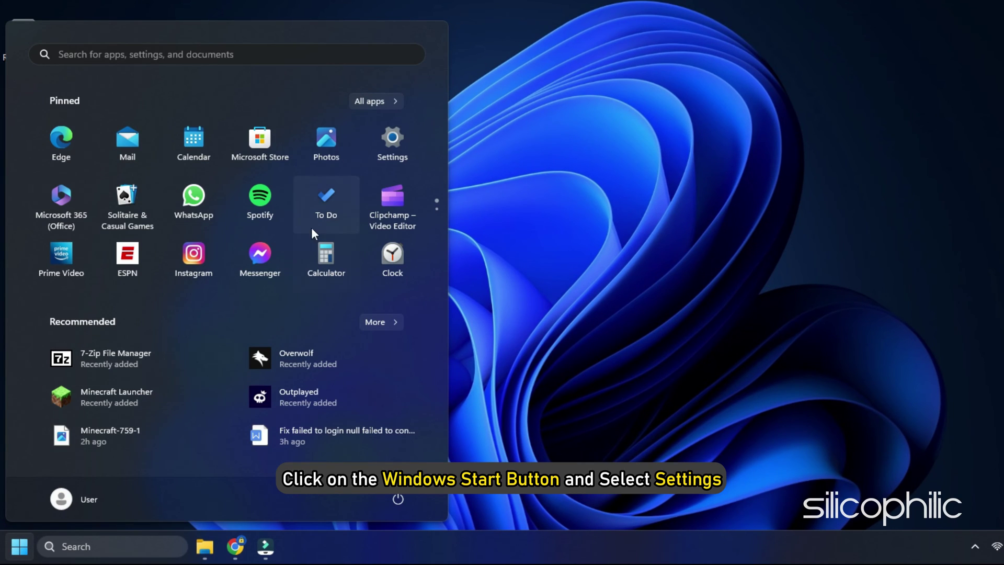
click(391, 143)
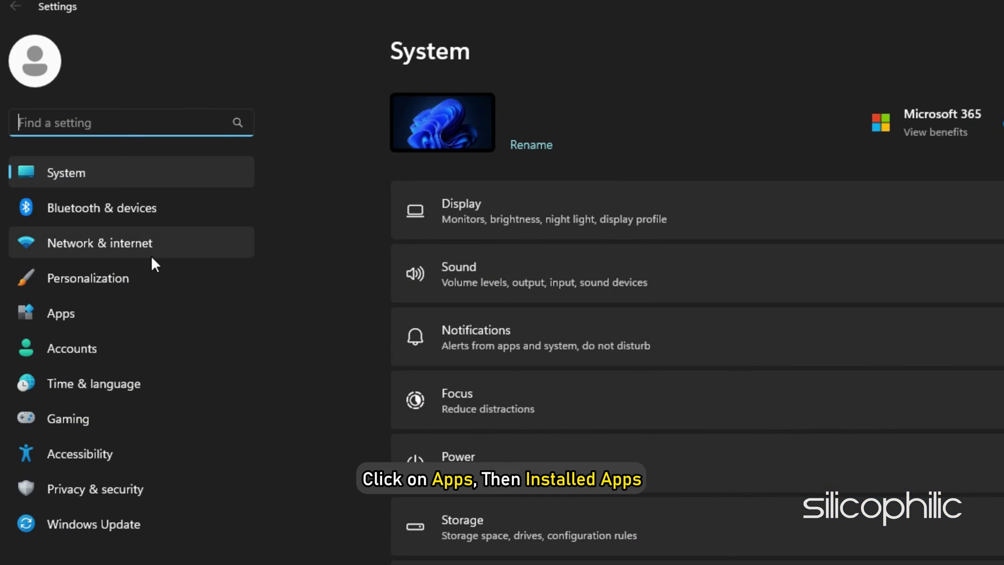
click(136, 312)
click(119, 96)
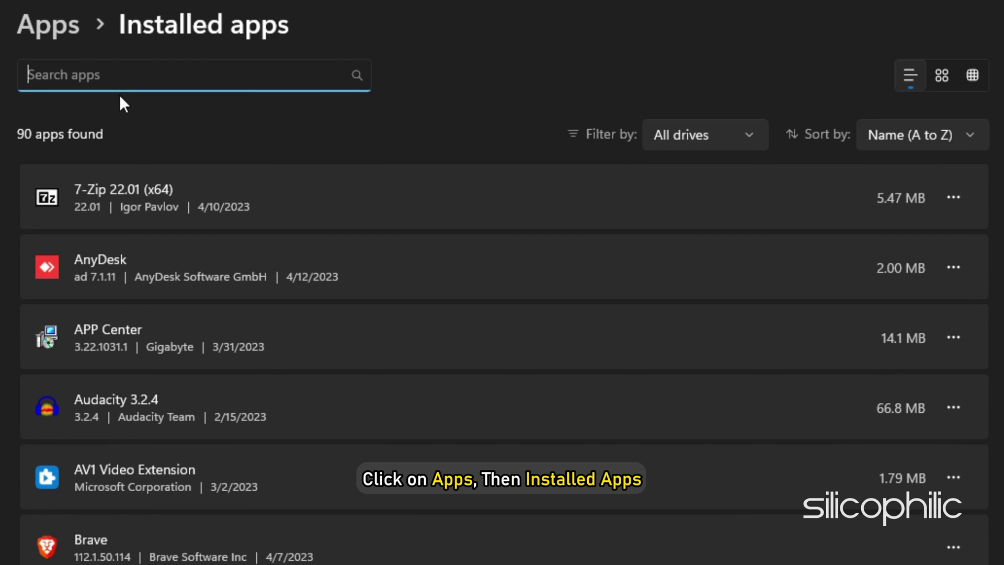
scroll(143, 280, down, 10)
scroll(139, 288, down, 20)
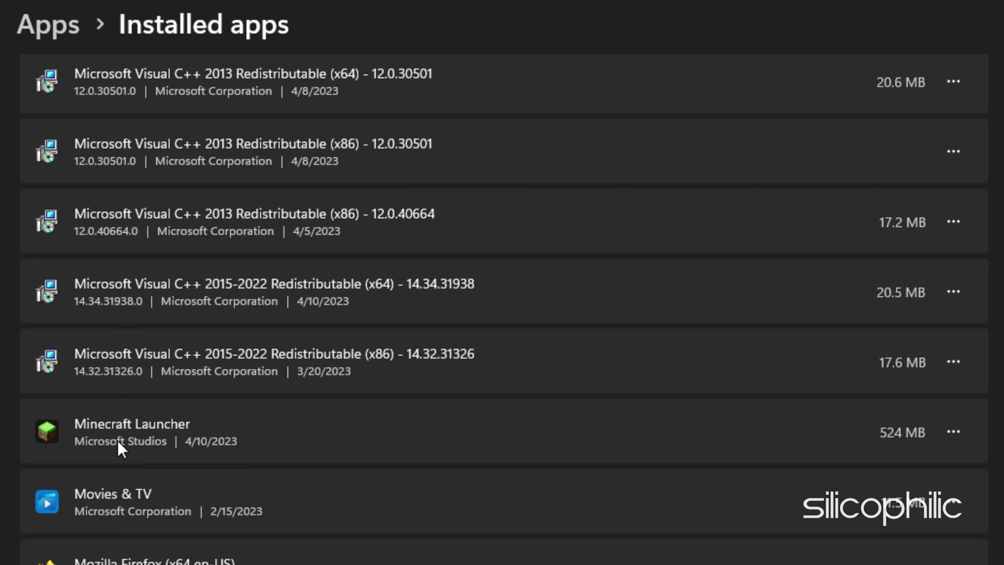
click(953, 432)
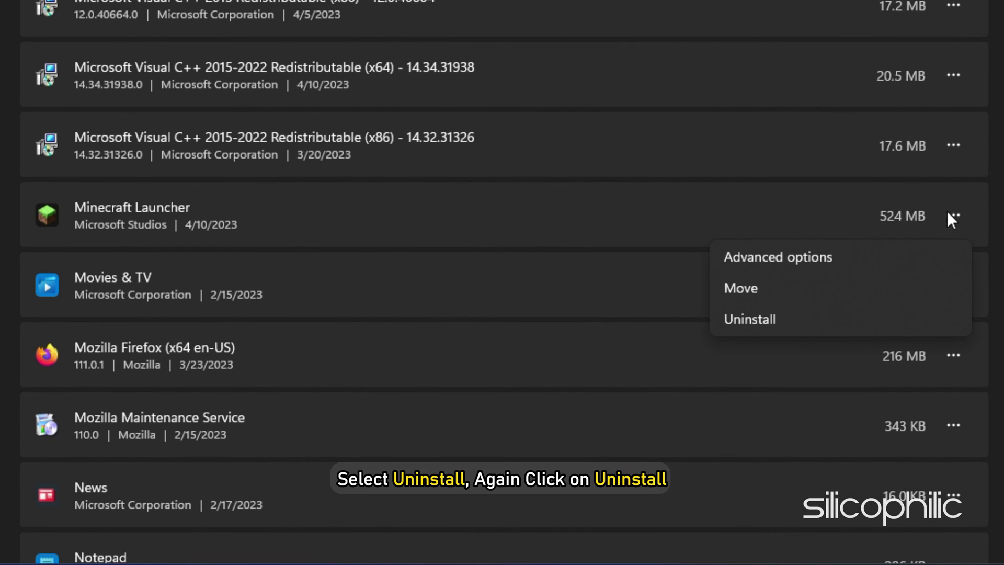
click(745, 320)
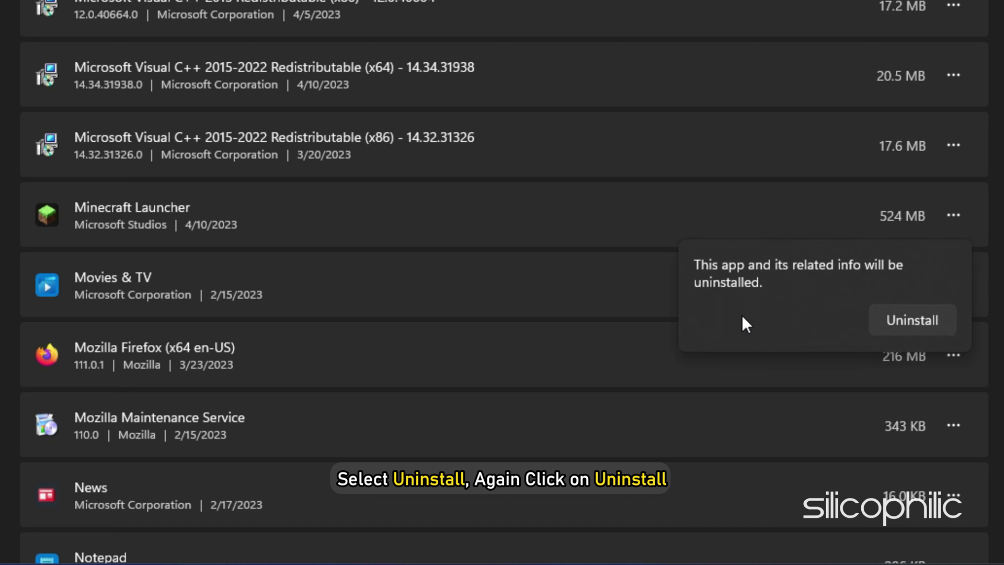
click(921, 321)
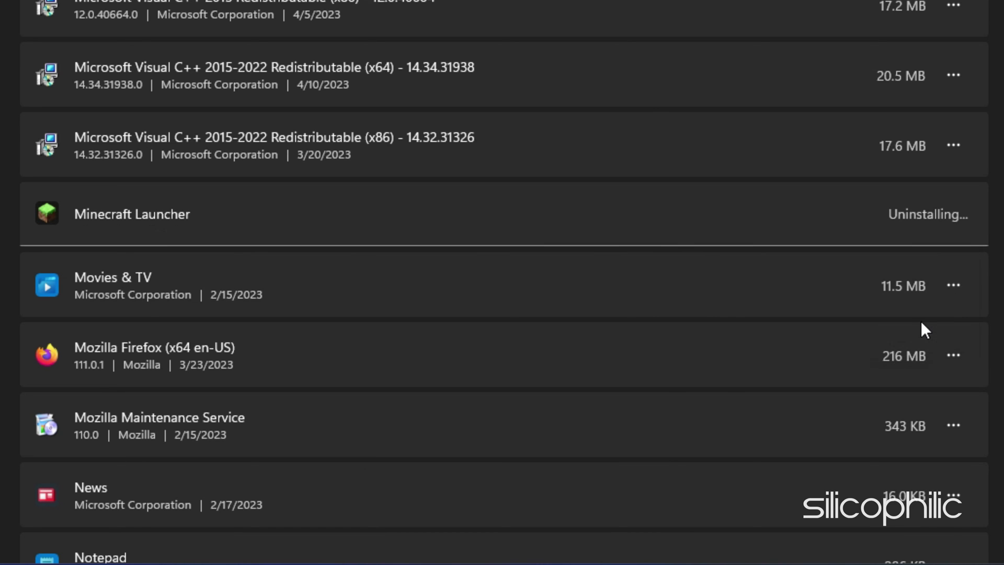